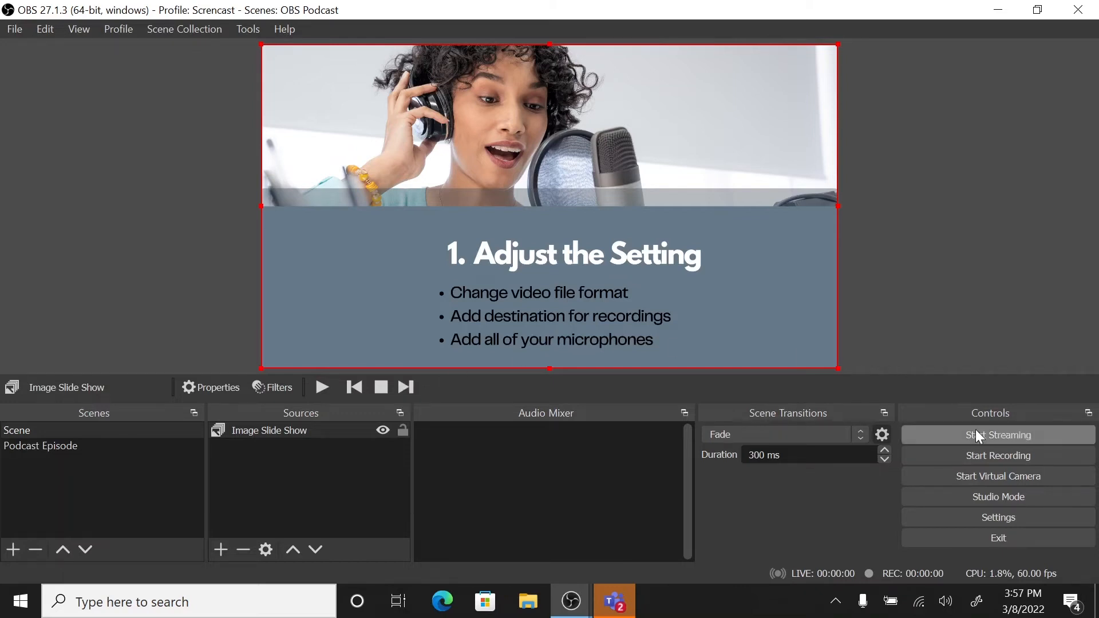
# Step: Set the recording format to mp4 in the output settings
pyautogui.click(976, 518)
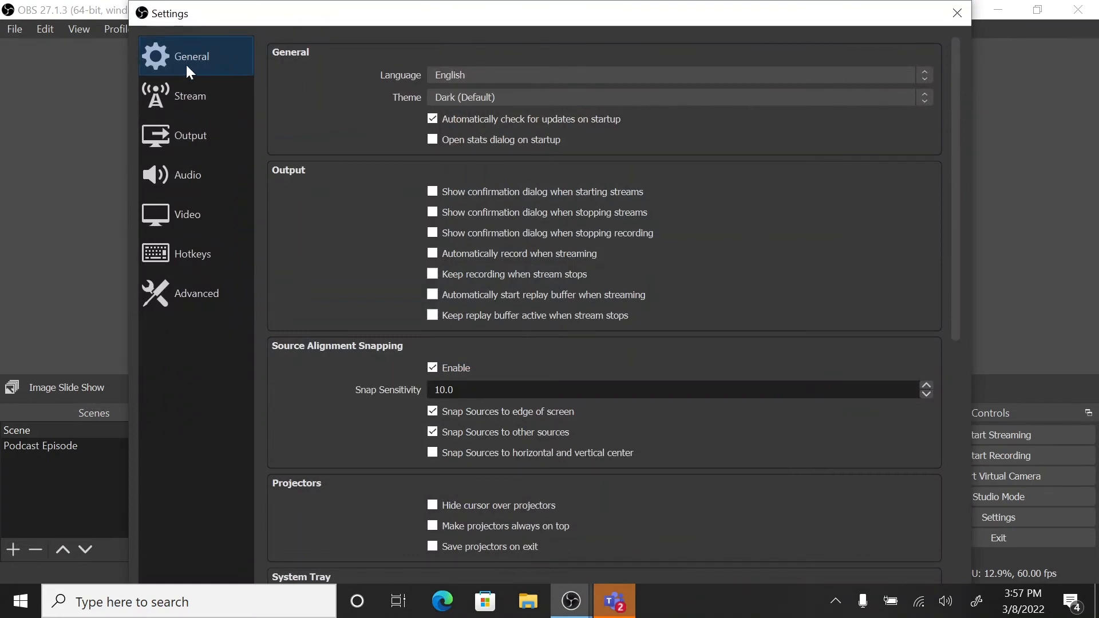
pyautogui.click(173, 139)
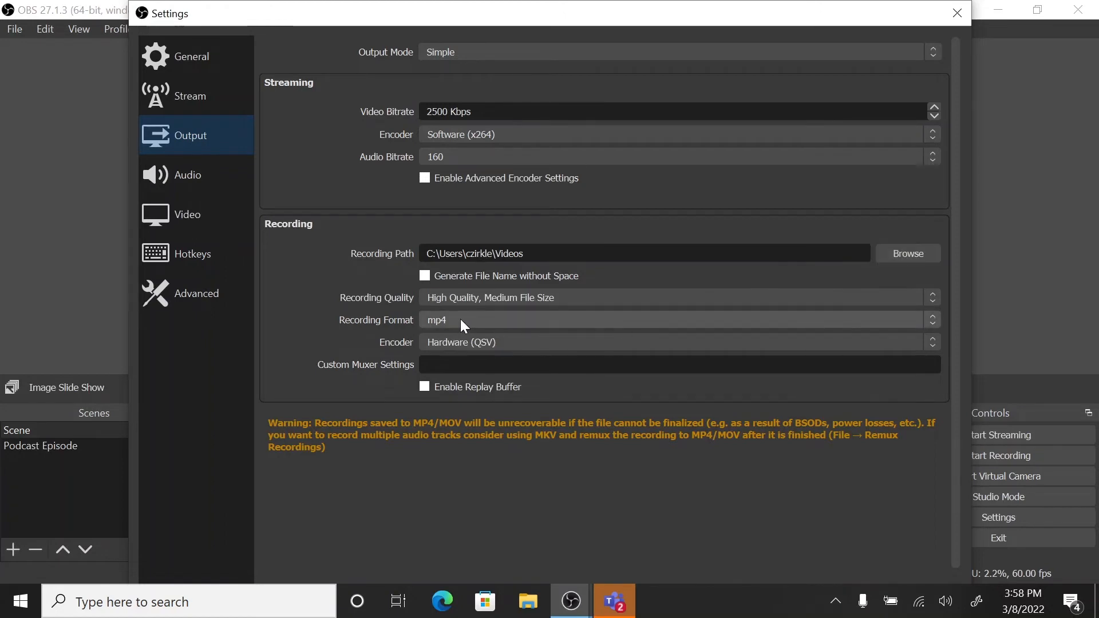
pyautogui.click(932, 326)
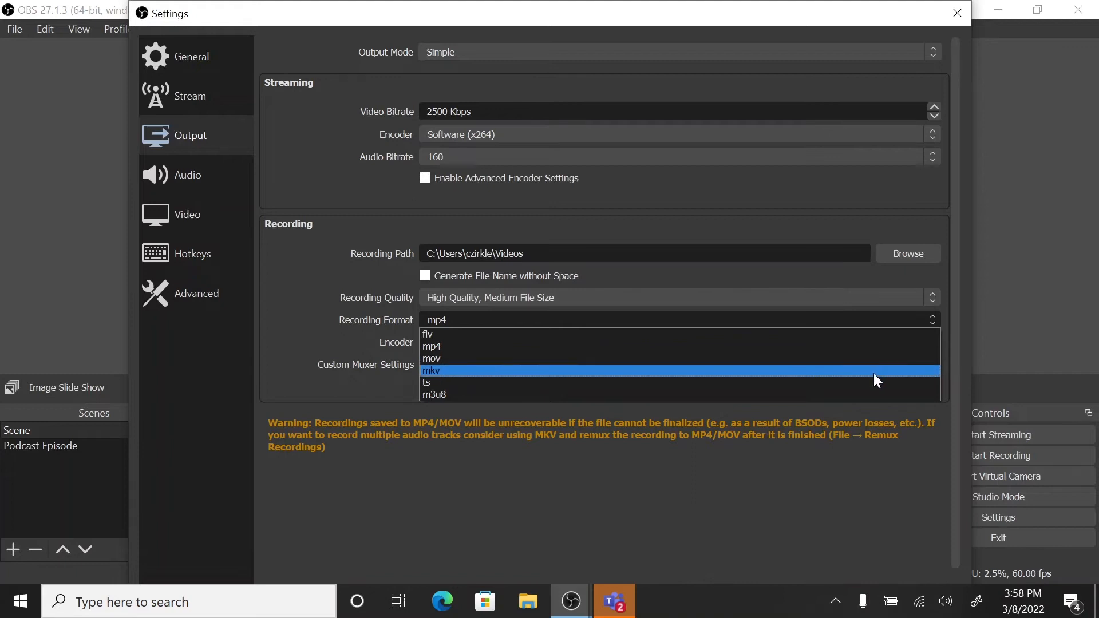
pyautogui.click(786, 341)
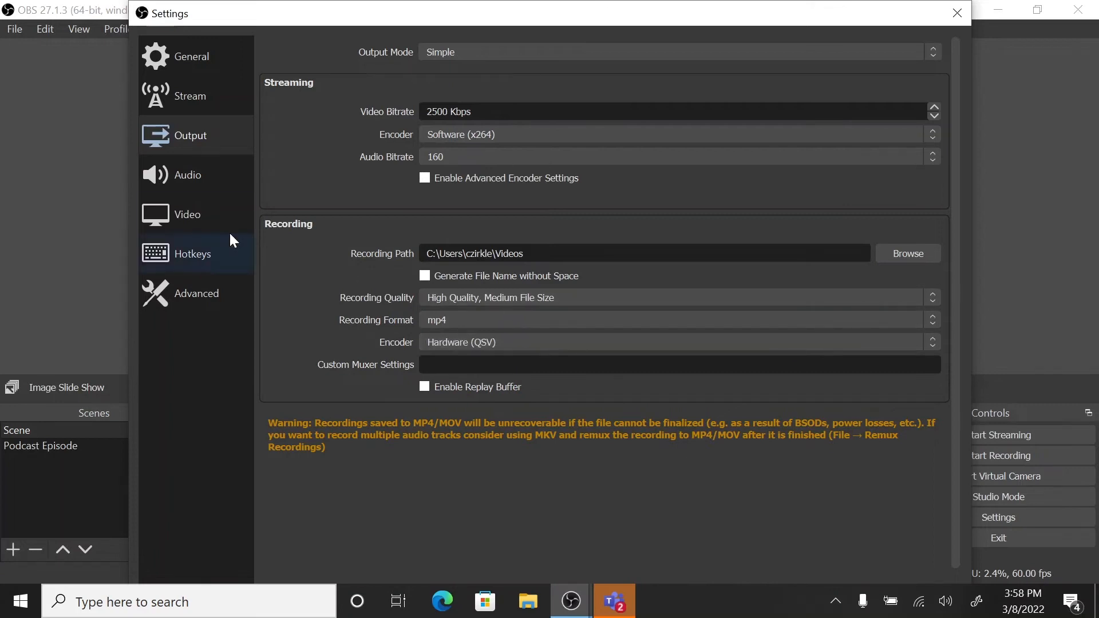
# Step: Assign Microphone (Elgato Wave:3) as the Mic/Auxiliary Audio device in the audio settings
pyautogui.click(175, 173)
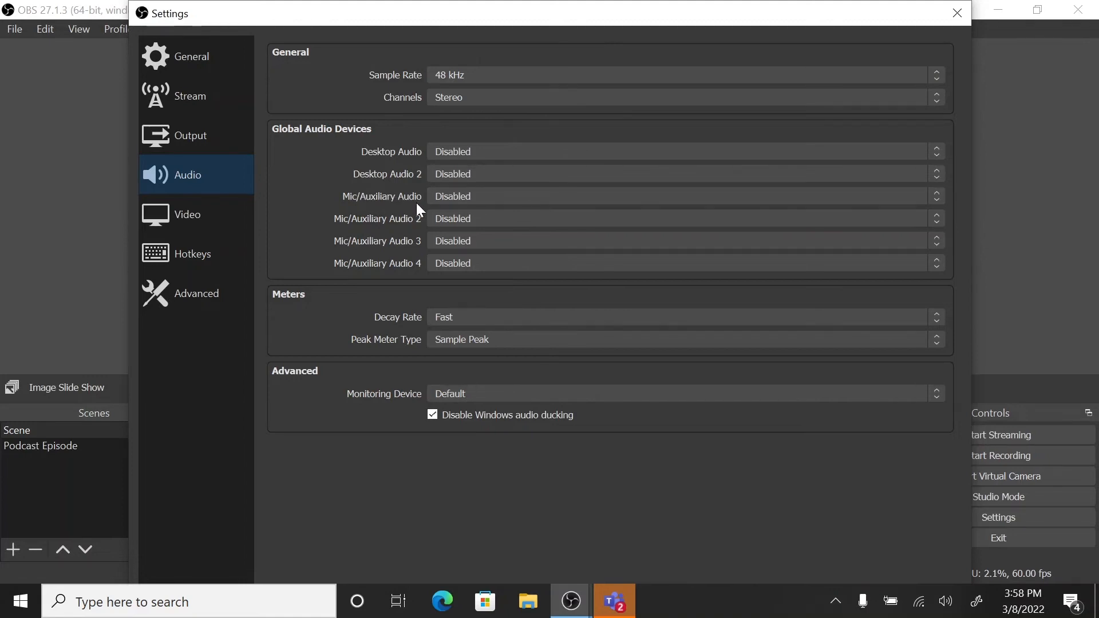
pyautogui.click(486, 197)
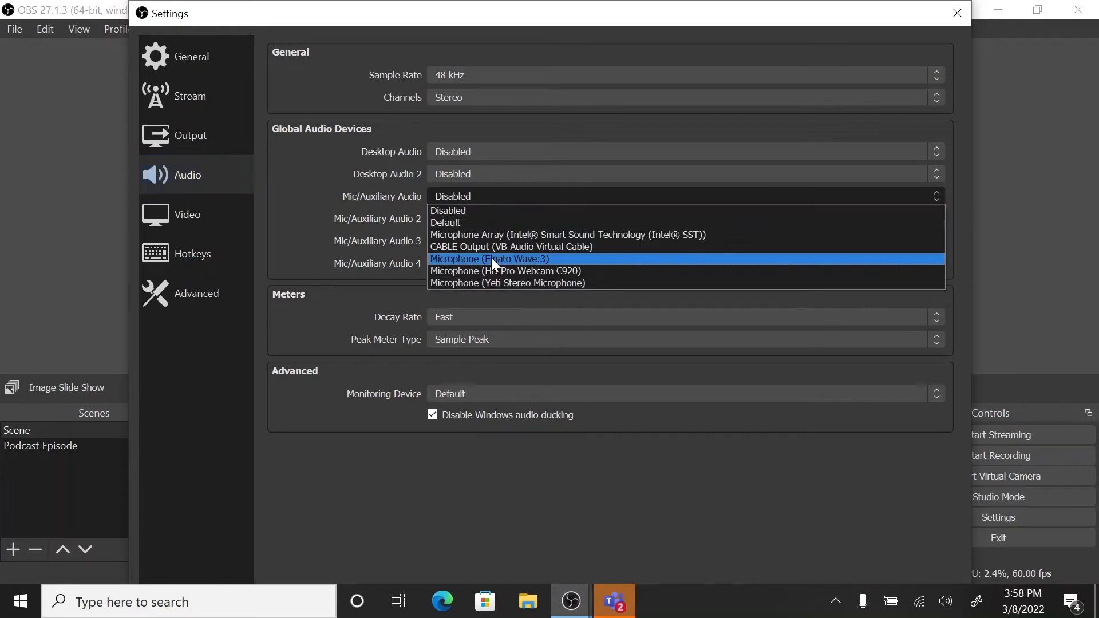
pyautogui.click(491, 258)
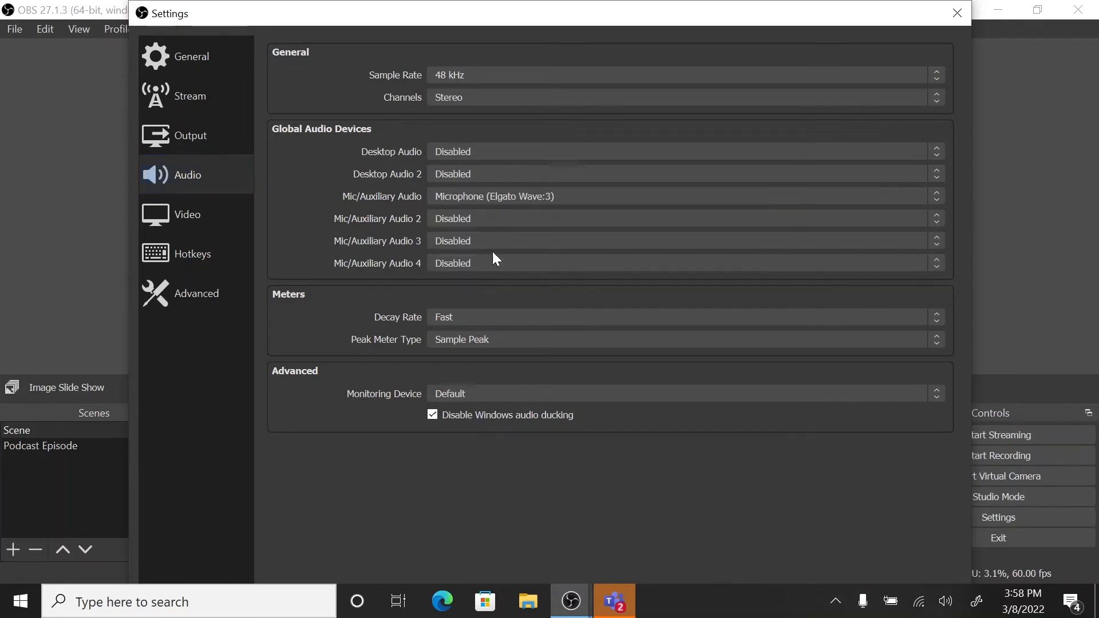
pyautogui.click(464, 220)
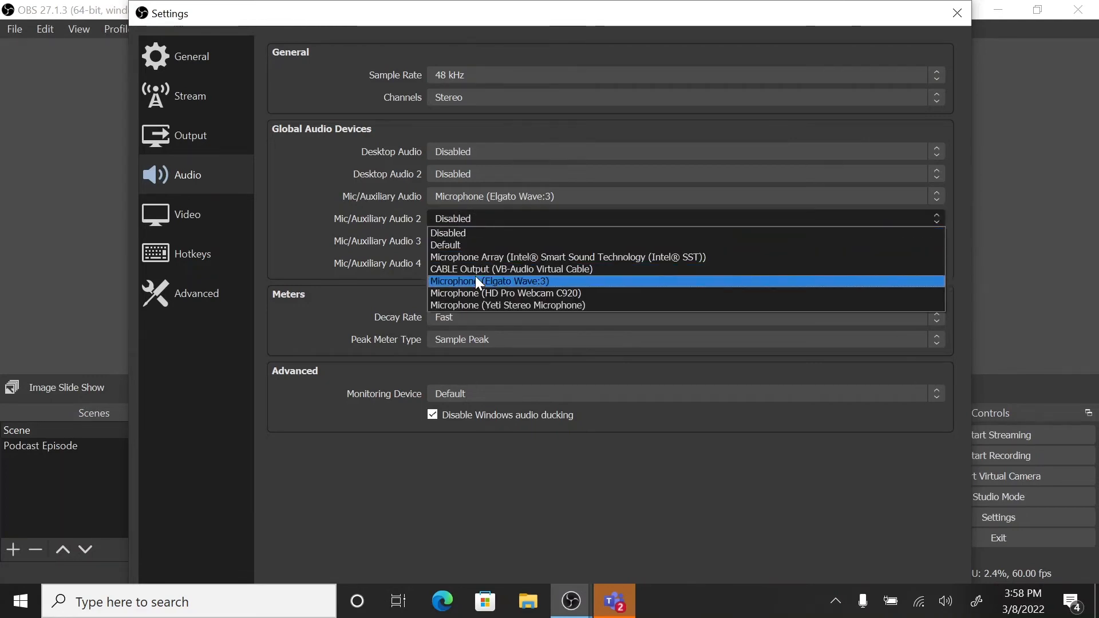
pyautogui.click(452, 195)
pyautogui.click(452, 195)
# Step: Check the video resolution and frame rate settings, and apply the settings changes and close the dialog
pyautogui.moveTo(522, 2); pyautogui.dragTo(531, 70)
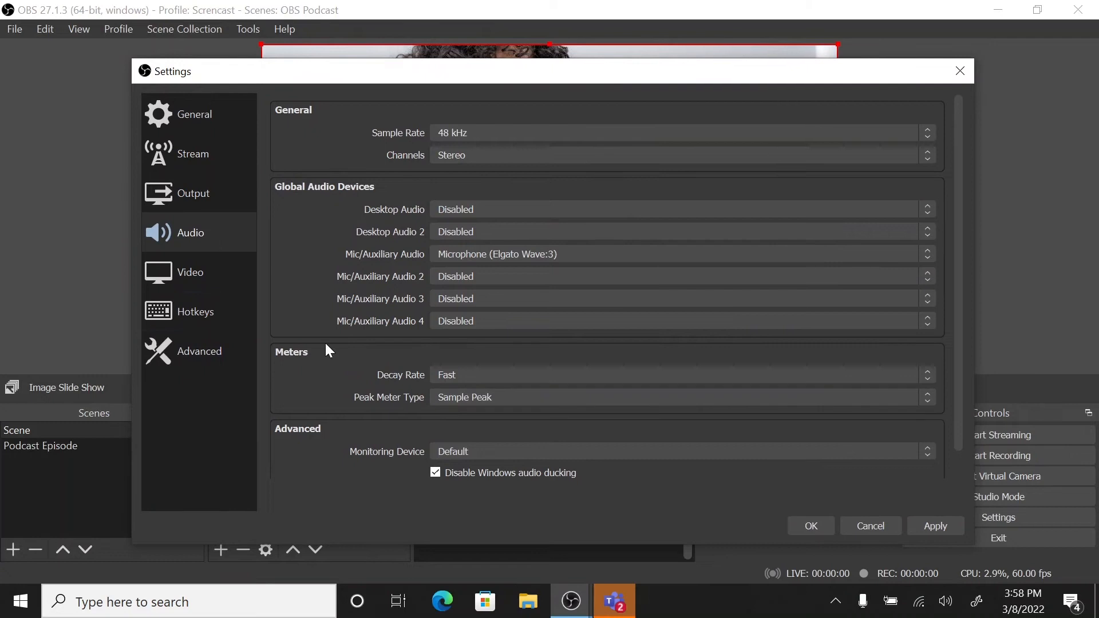
pyautogui.click(201, 288)
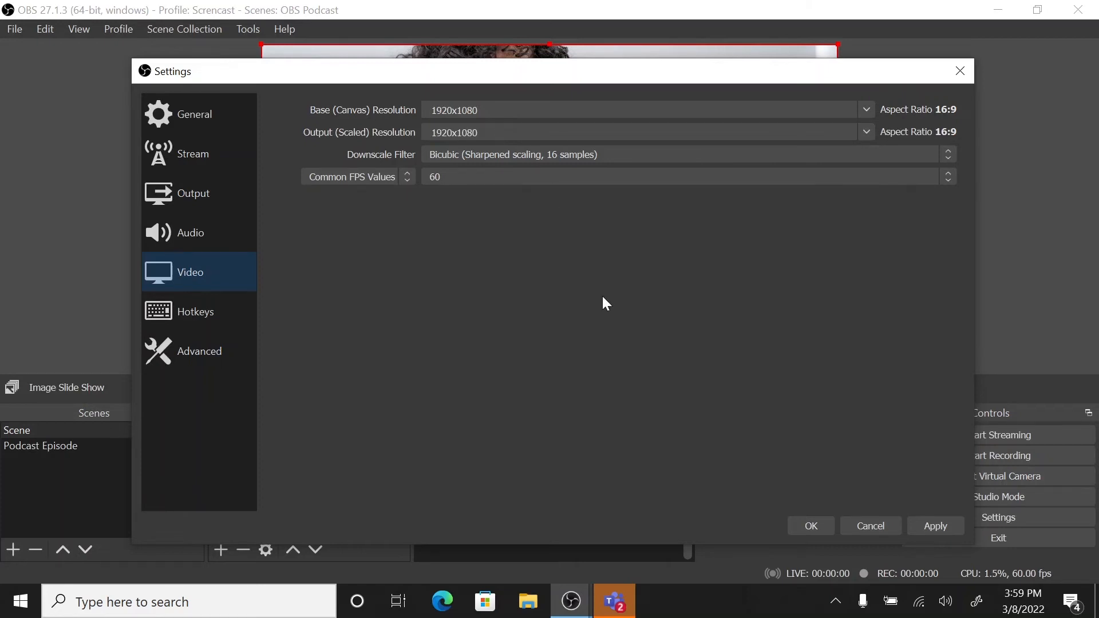
pyautogui.click(925, 530)
pyautogui.click(808, 521)
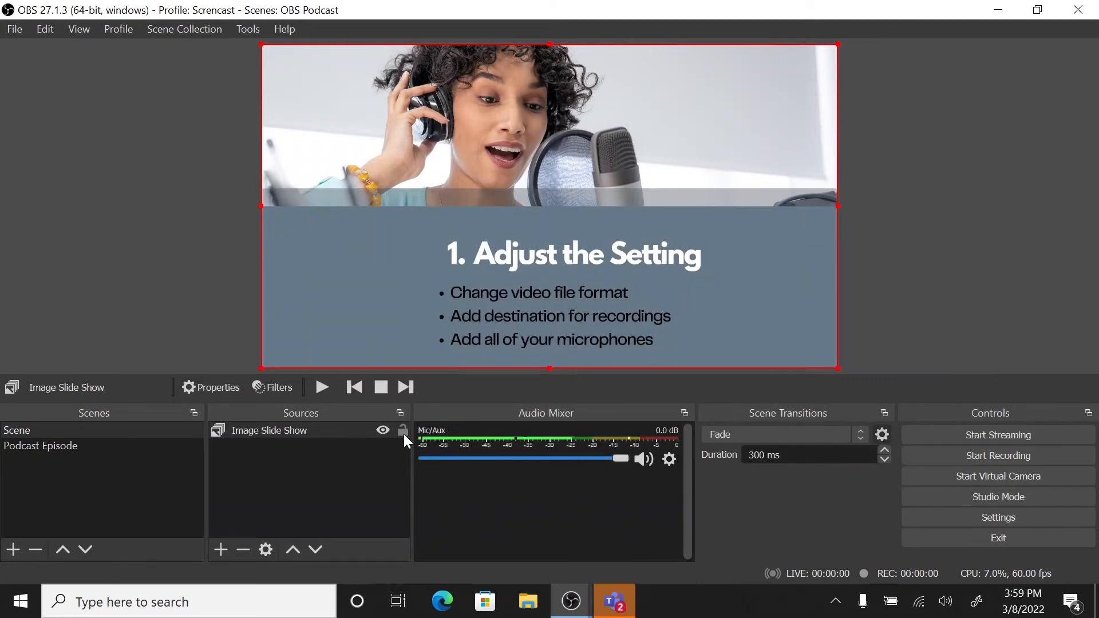
# Step: Advance the slide show to the "2. Level Audio" slide and add a Gain filter of 10 dB to the Mic/Aux audio
pyautogui.click(404, 388)
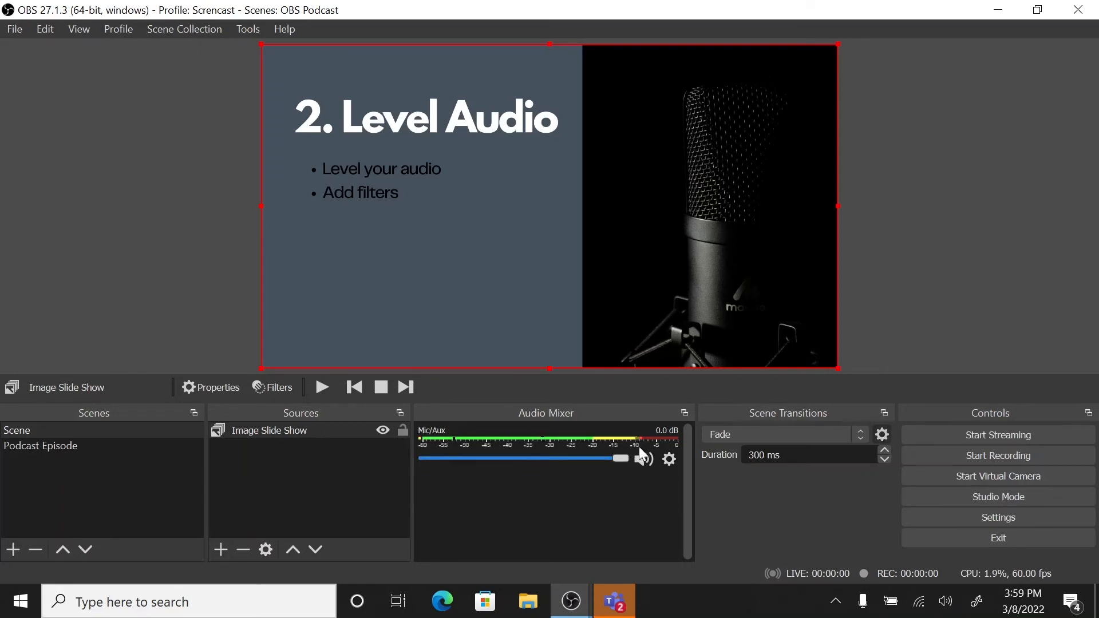
pyautogui.click(671, 460)
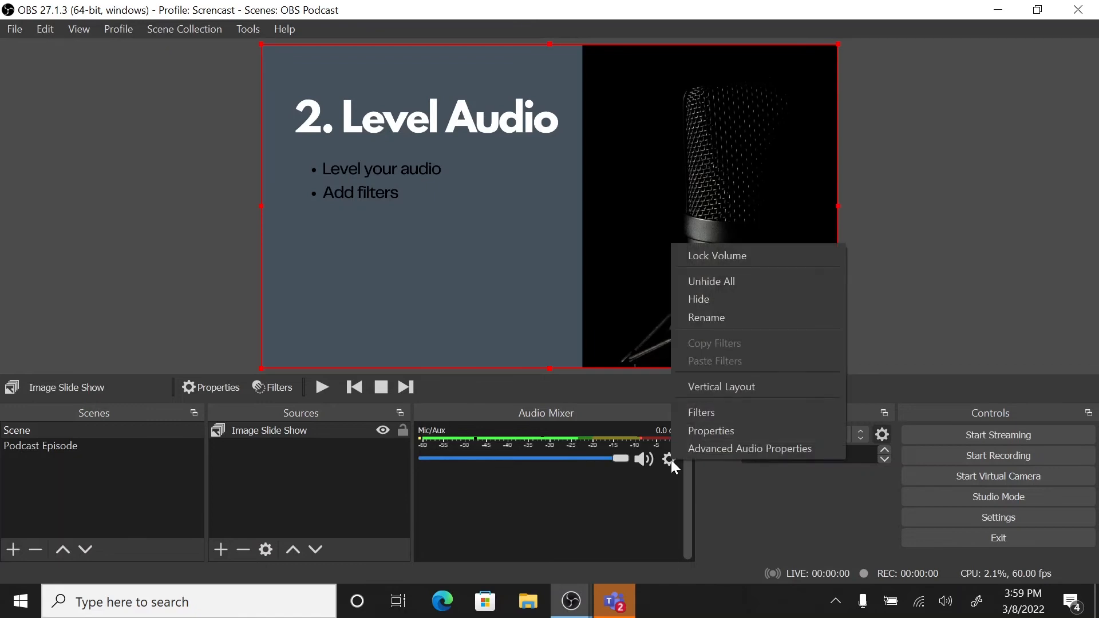
pyautogui.click(705, 412)
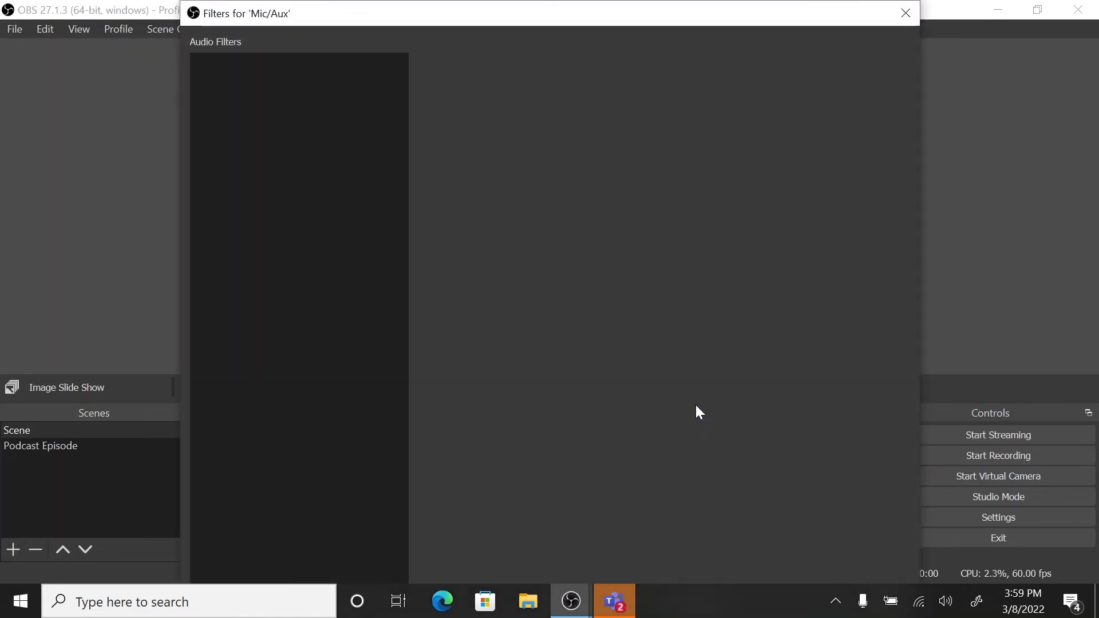
pyautogui.moveTo(451, 13); pyautogui.dragTo(498, 124)
pyautogui.click(225, 468)
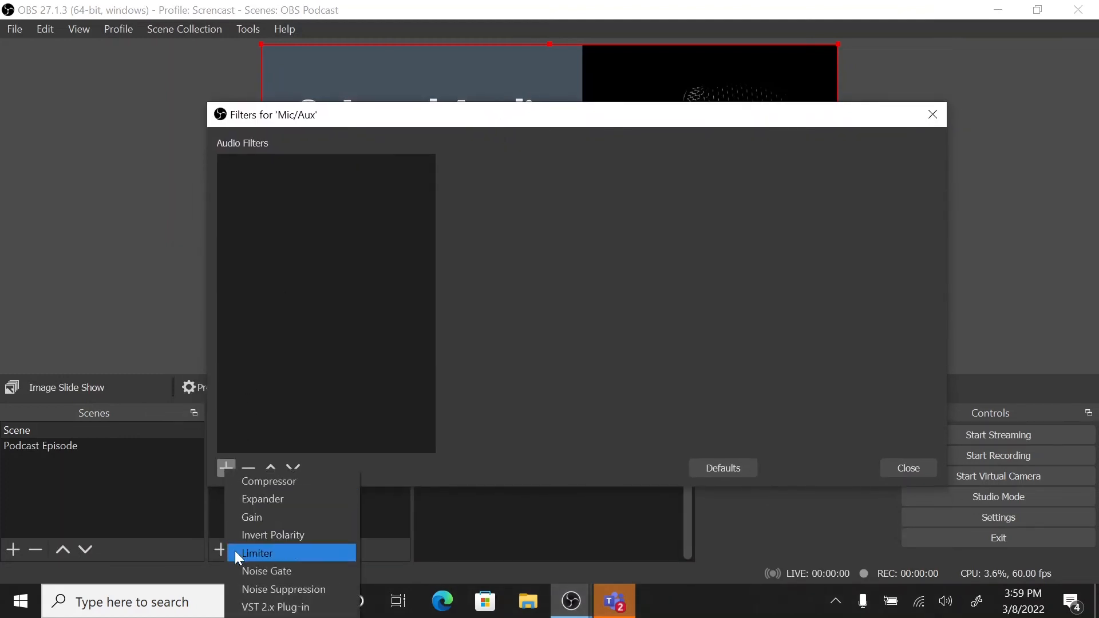
pyautogui.click(249, 522)
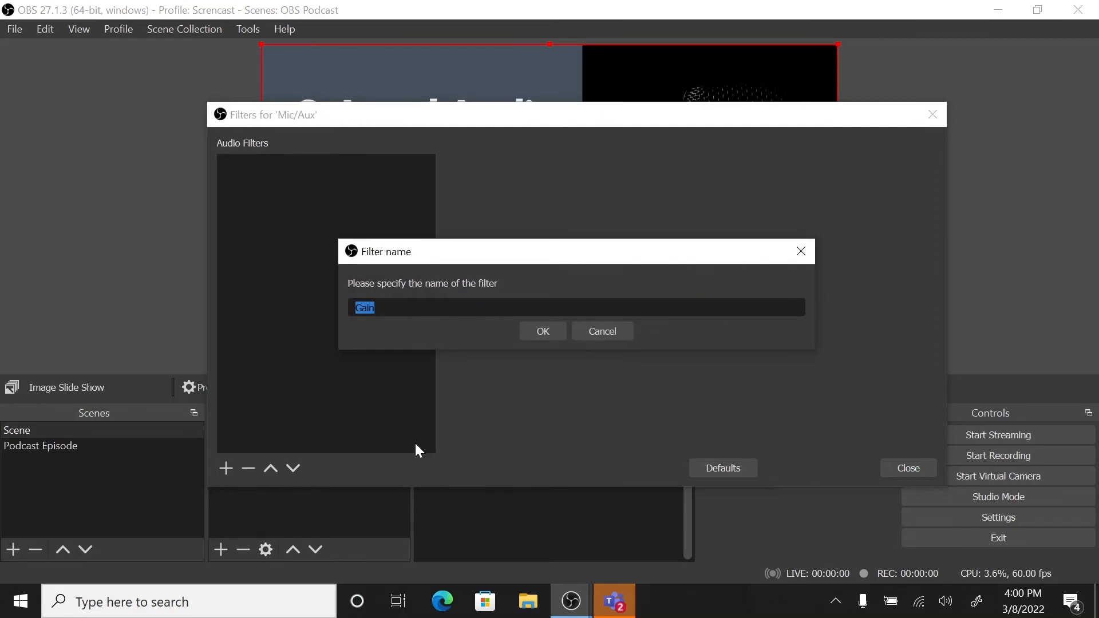
pyautogui.click(542, 332)
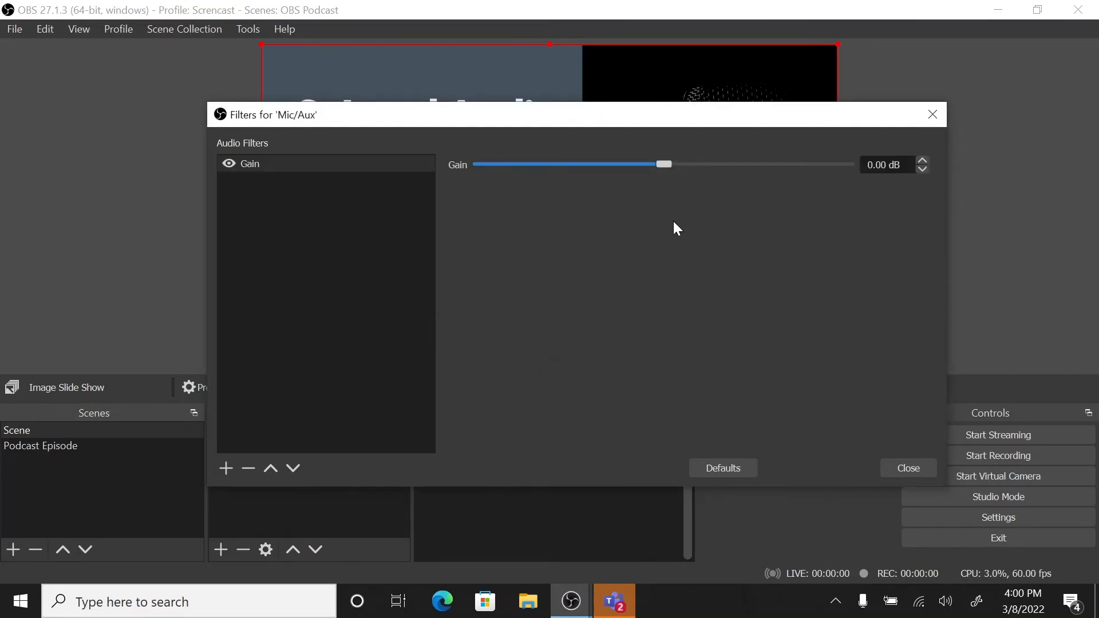
pyautogui.moveTo(666, 161); pyautogui.dragTo(726, 161)
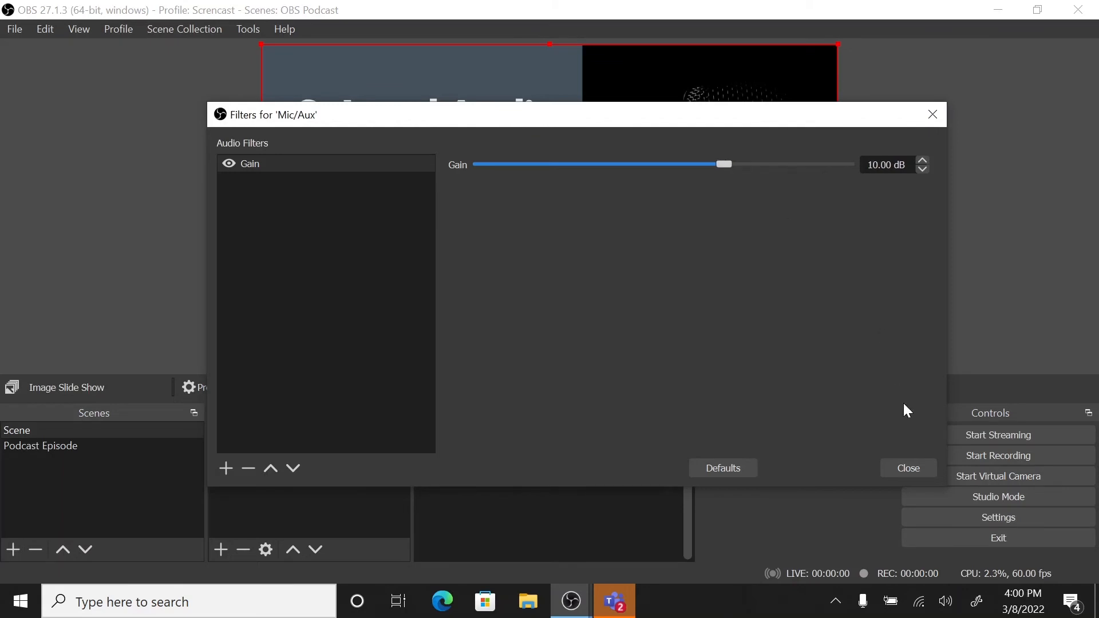
pyautogui.click(903, 472)
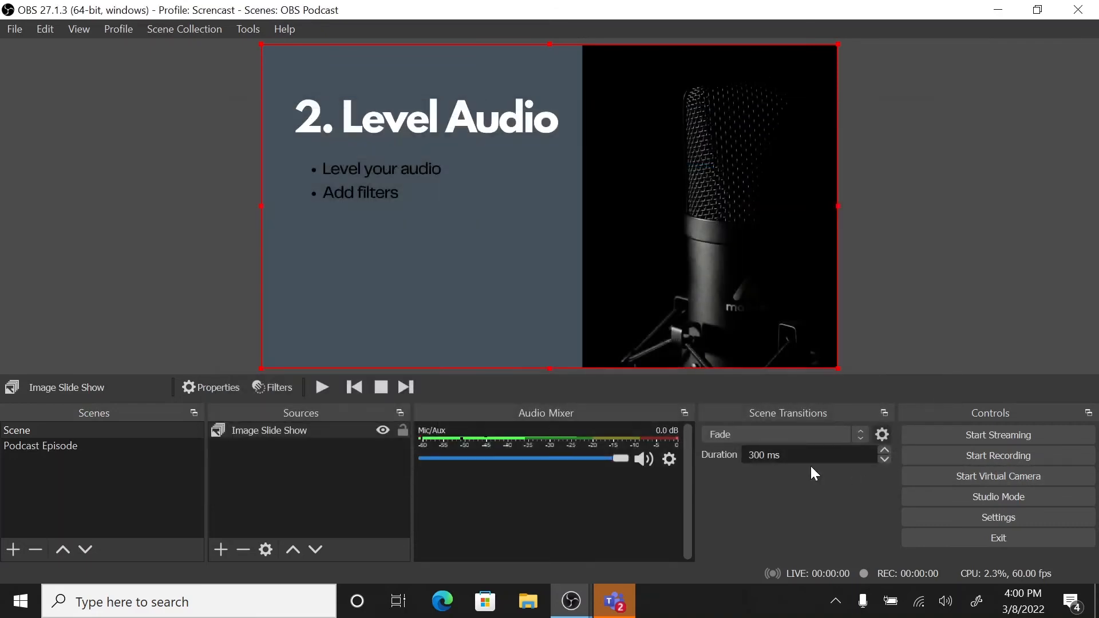
# Step: Add a Limiter filter to the Mic/Aux audio, keeping its default threshold and release
pyautogui.click(667, 459)
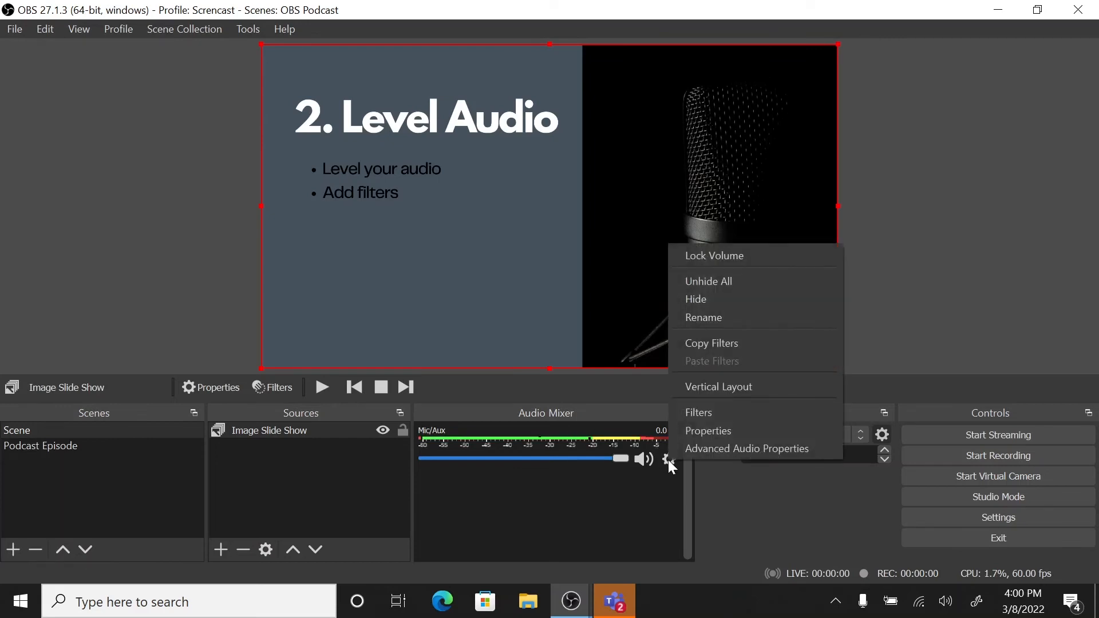
pyautogui.click(689, 421)
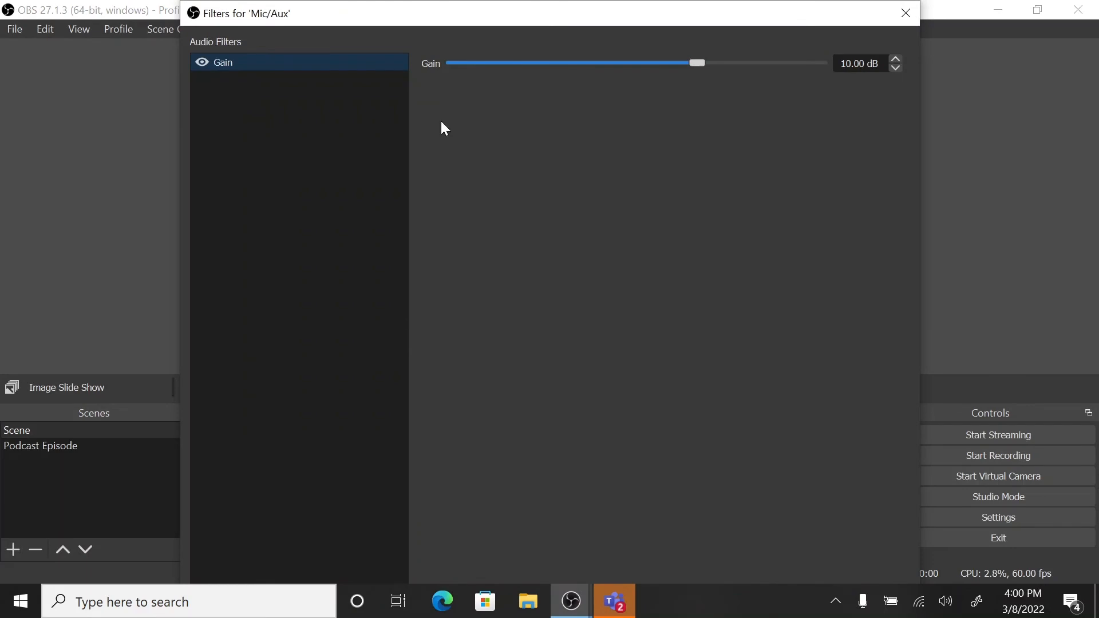
pyautogui.moveTo(458, 7); pyautogui.dragTo(492, 98)
pyautogui.click(213, 471)
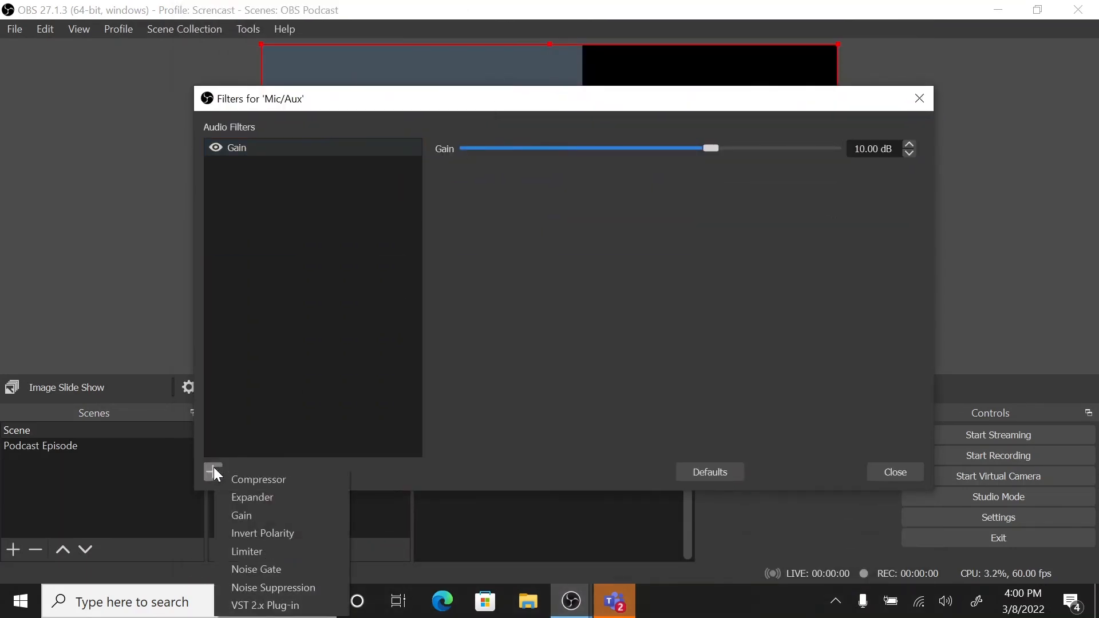
pyautogui.click(231, 553)
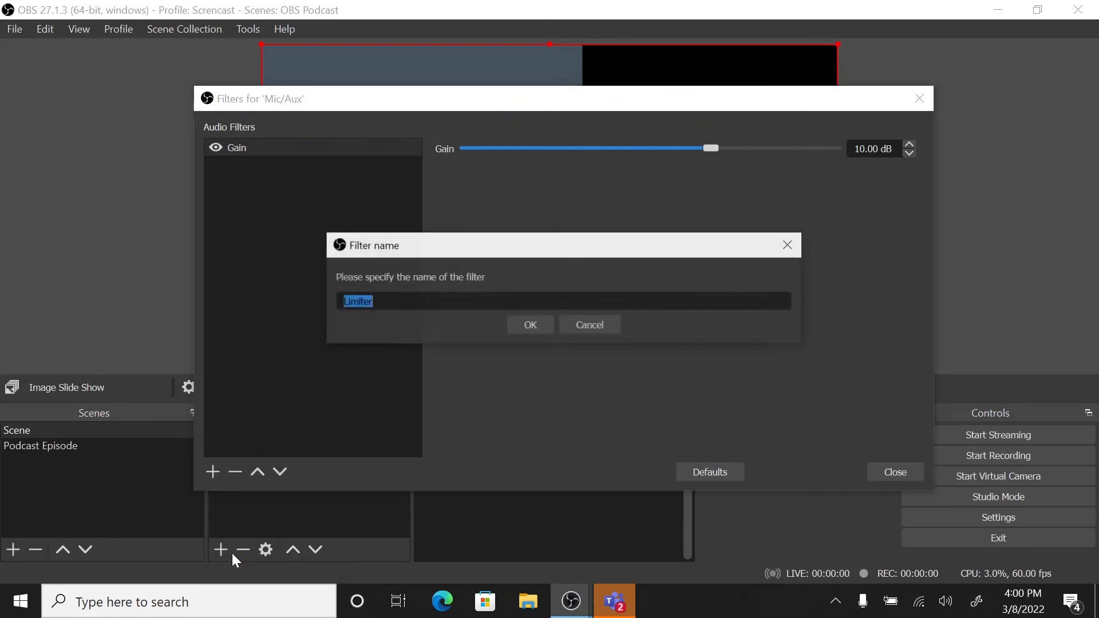
pyautogui.click(529, 323)
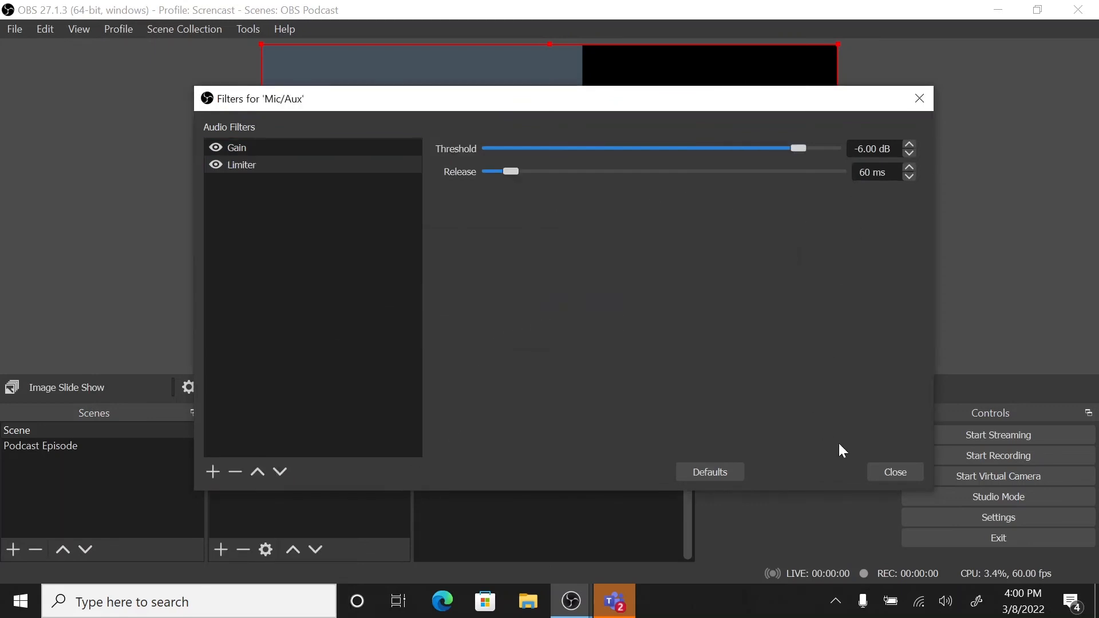
pyautogui.click(874, 467)
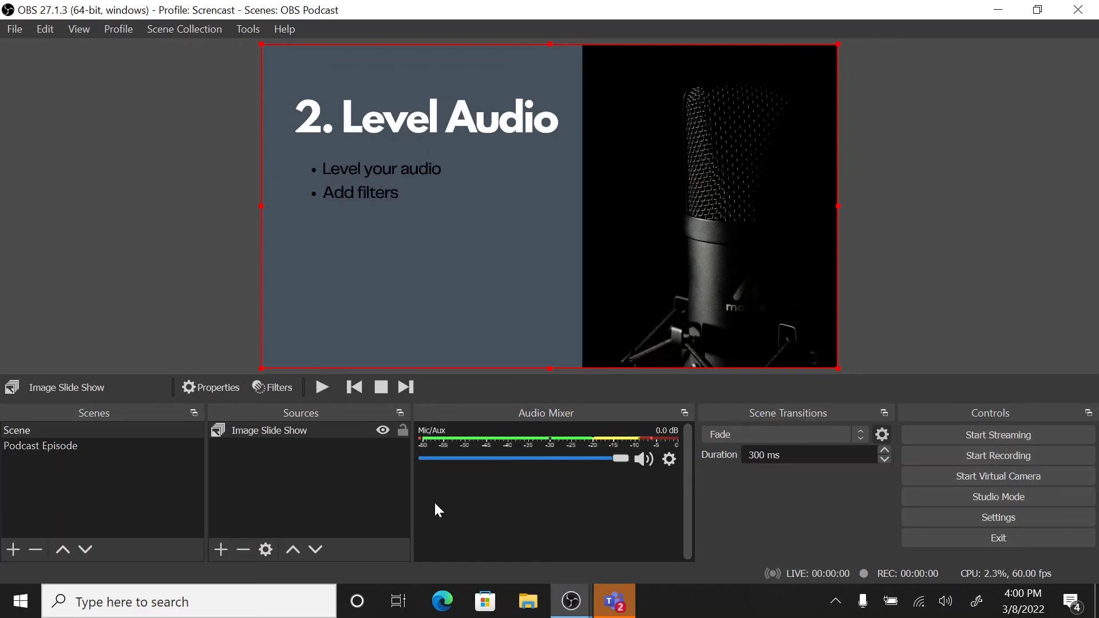
# Step: Advance the slide show to the "3. Recording" slide and deselect the slide show source
pyautogui.click(403, 389)
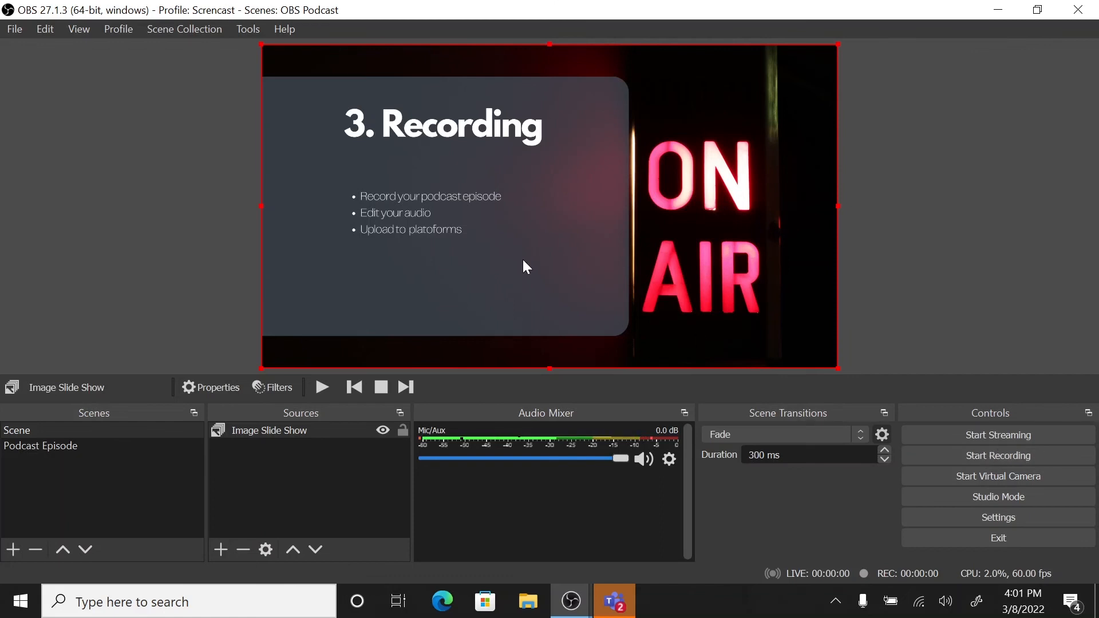
pyautogui.click(16, 29)
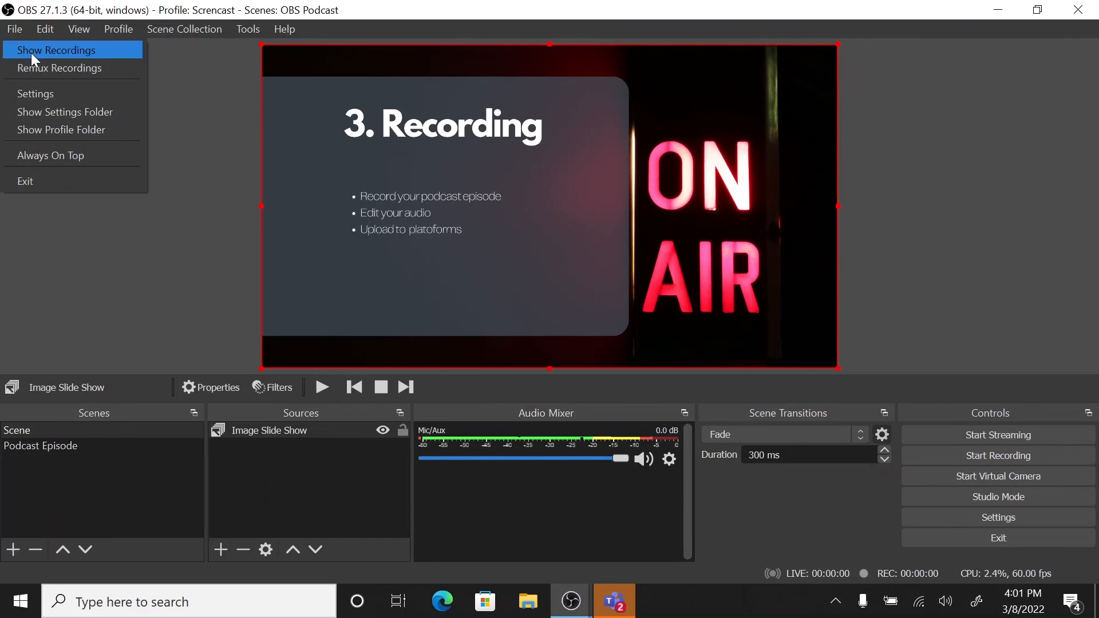
pyautogui.click(156, 283)
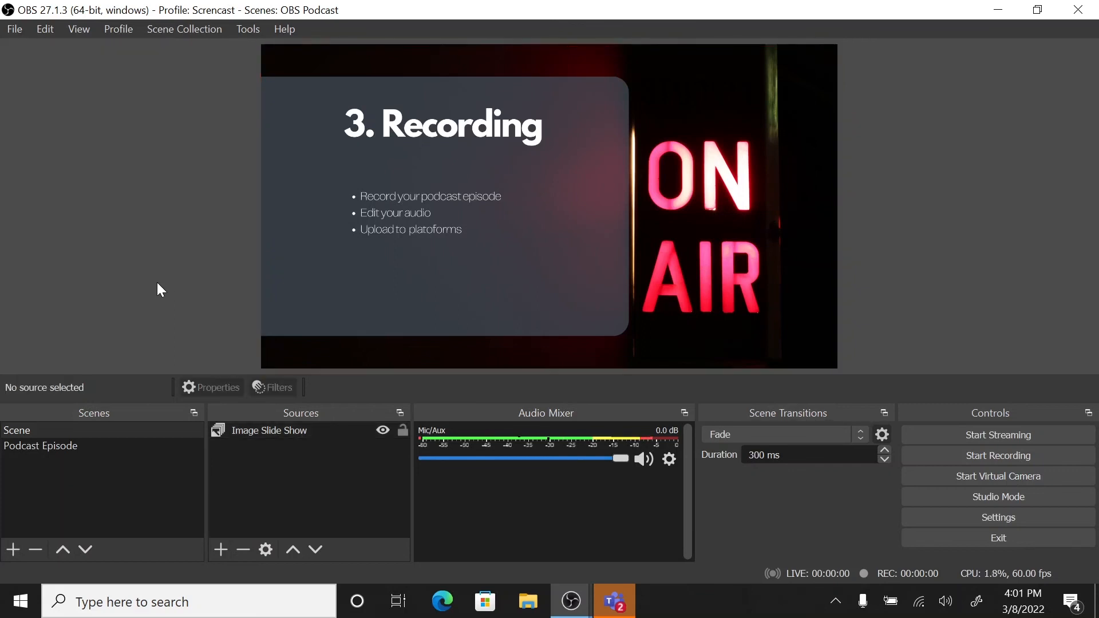